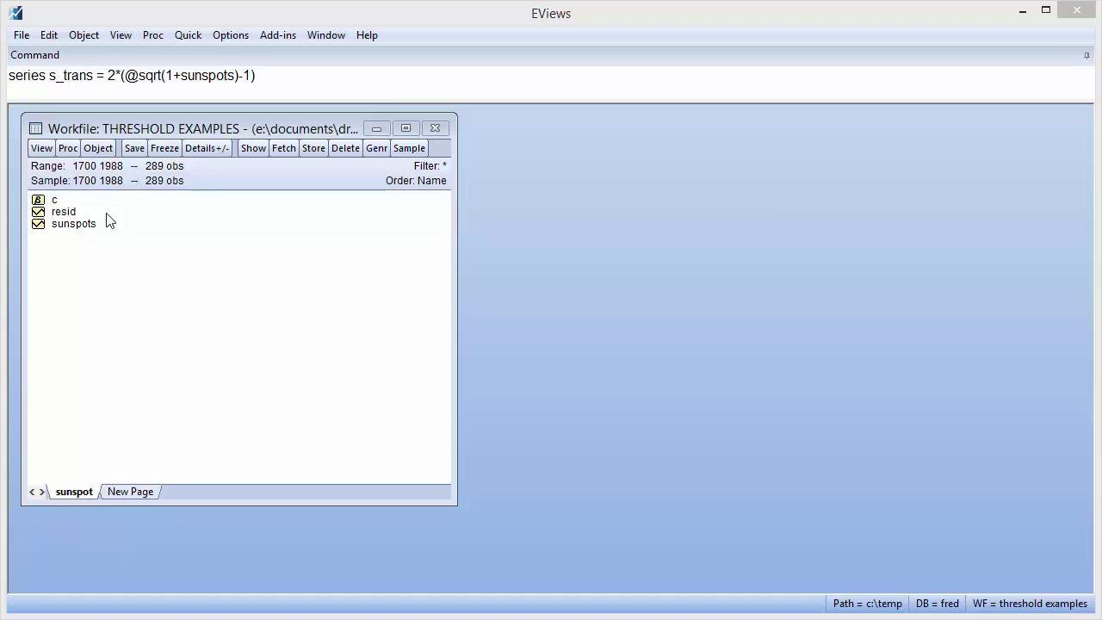
- Open the sunspots series to view its yearly values
double_click(86, 227)
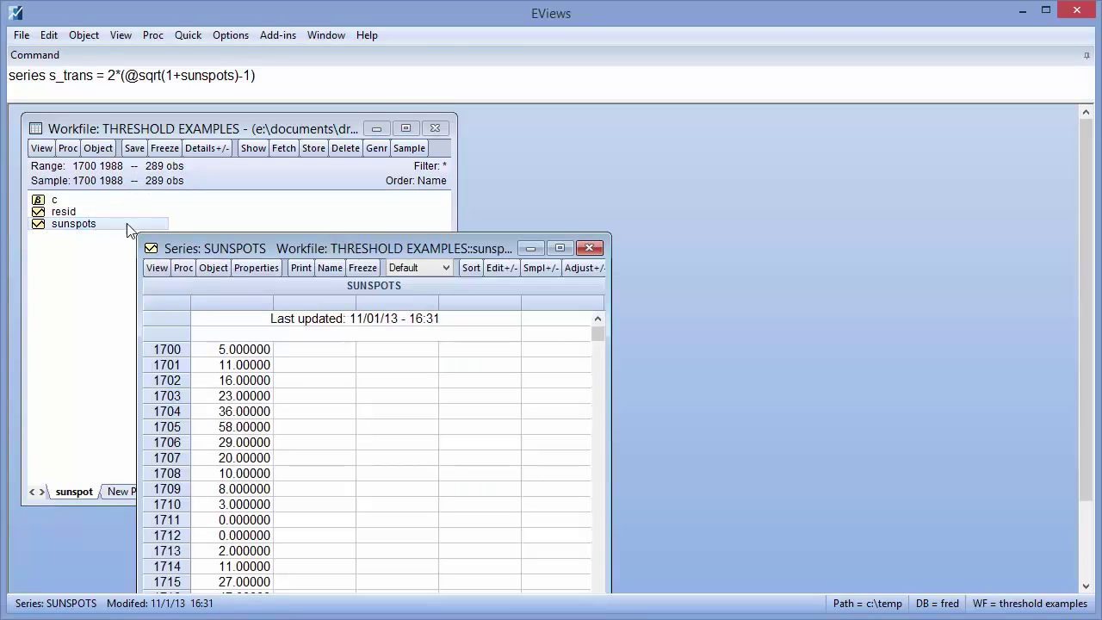
drag(191, 248, 221, 142)
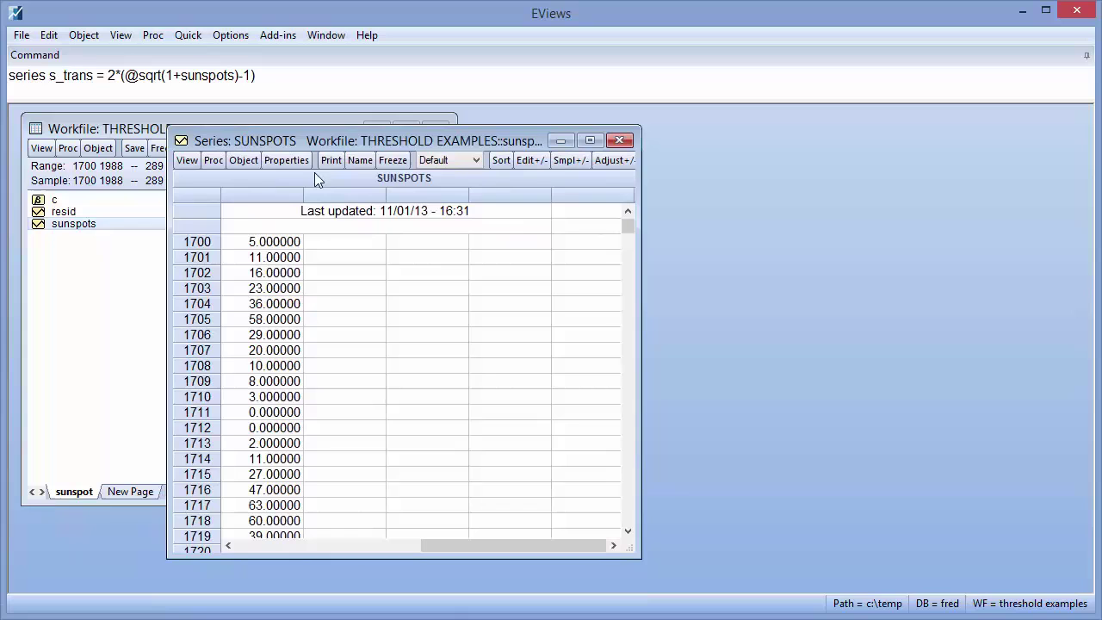
drag(627, 226, 622, 517)
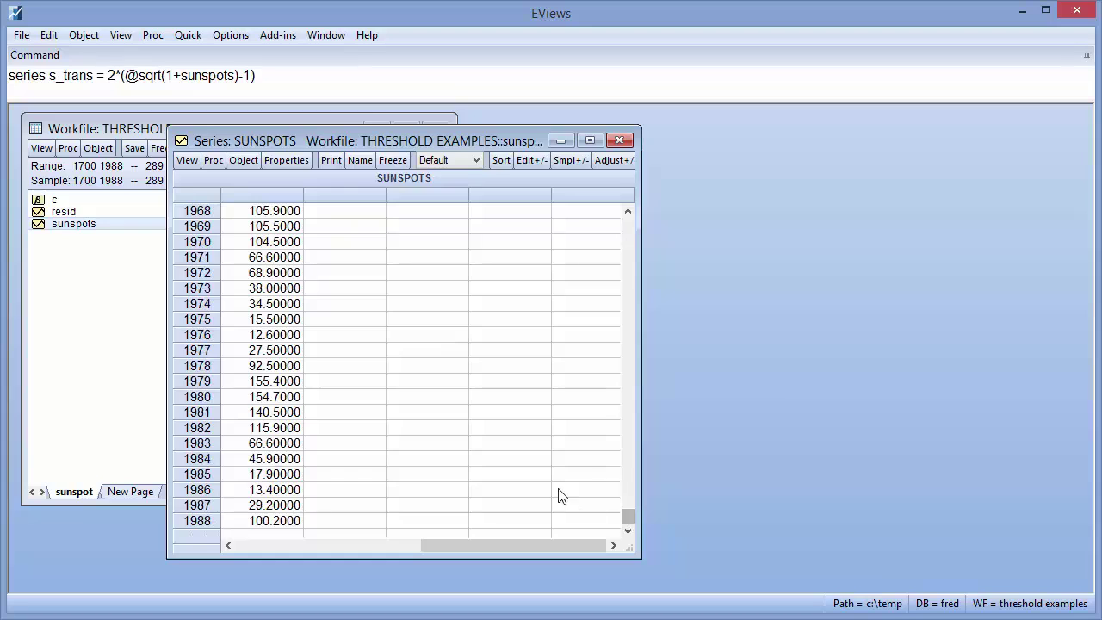
click(260, 74)
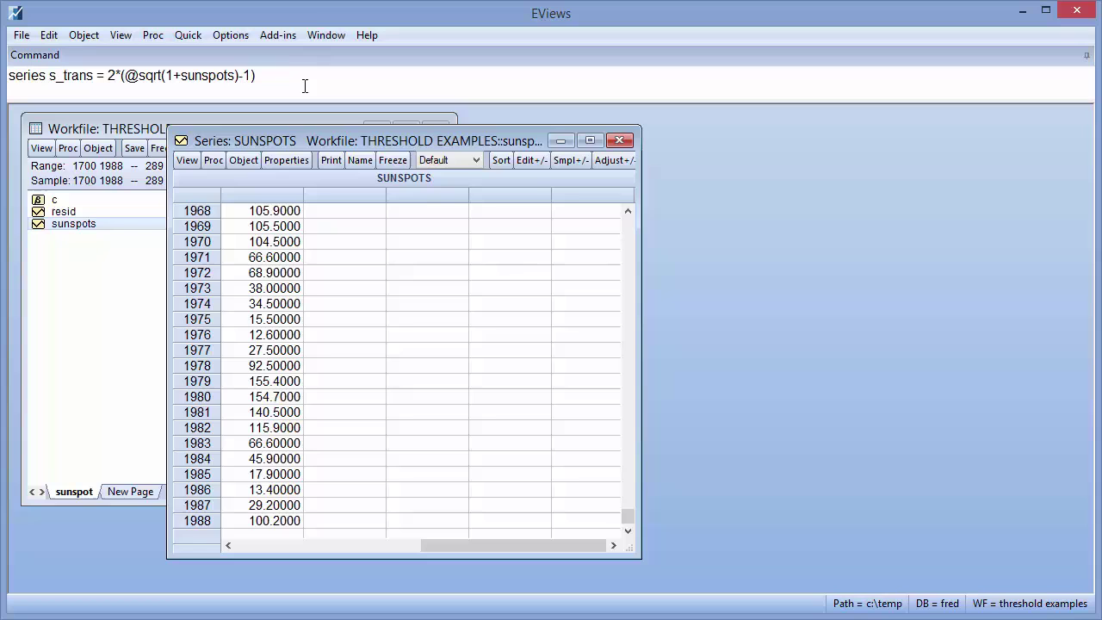
key(Return)
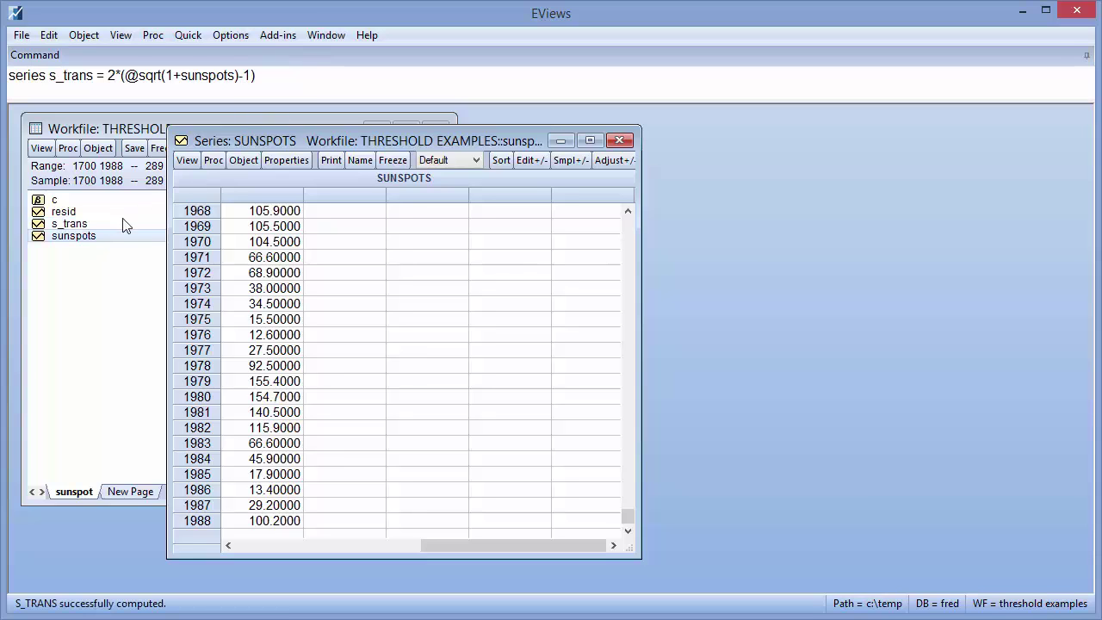
double_click(69, 223)
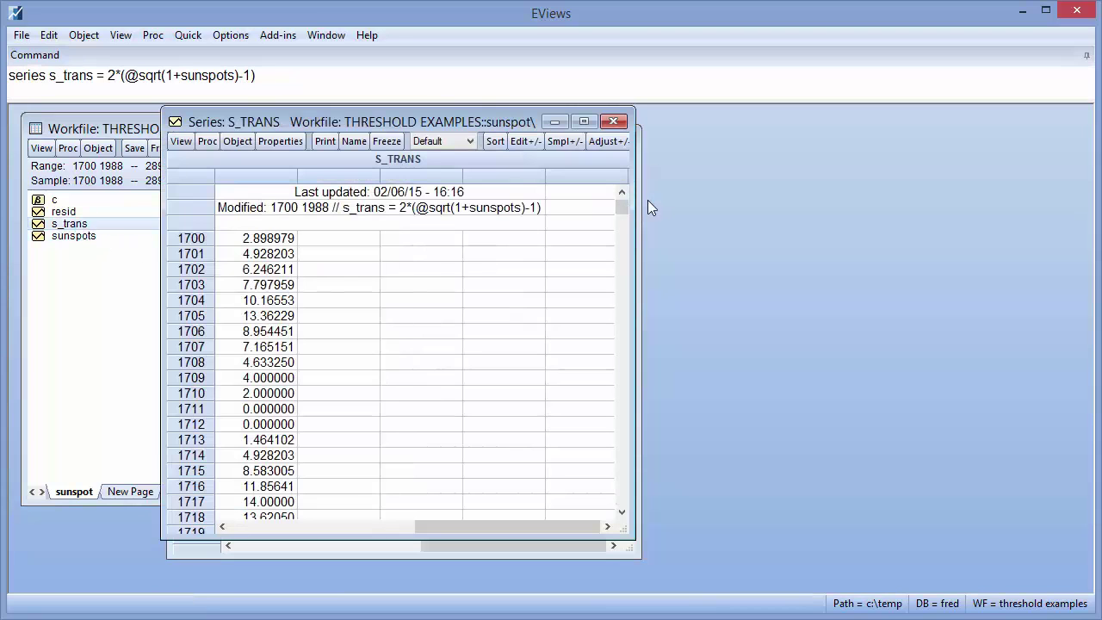
drag(626, 205, 618, 497)
- Start a new equation estimation using the Threshold Regression method
click(188, 36)
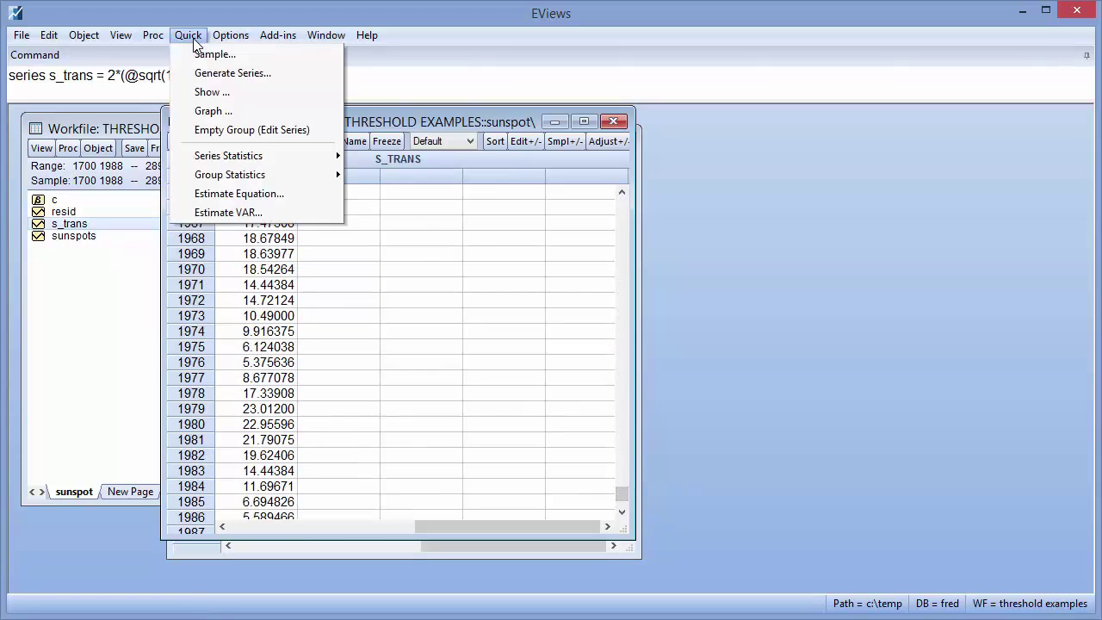
click(262, 194)
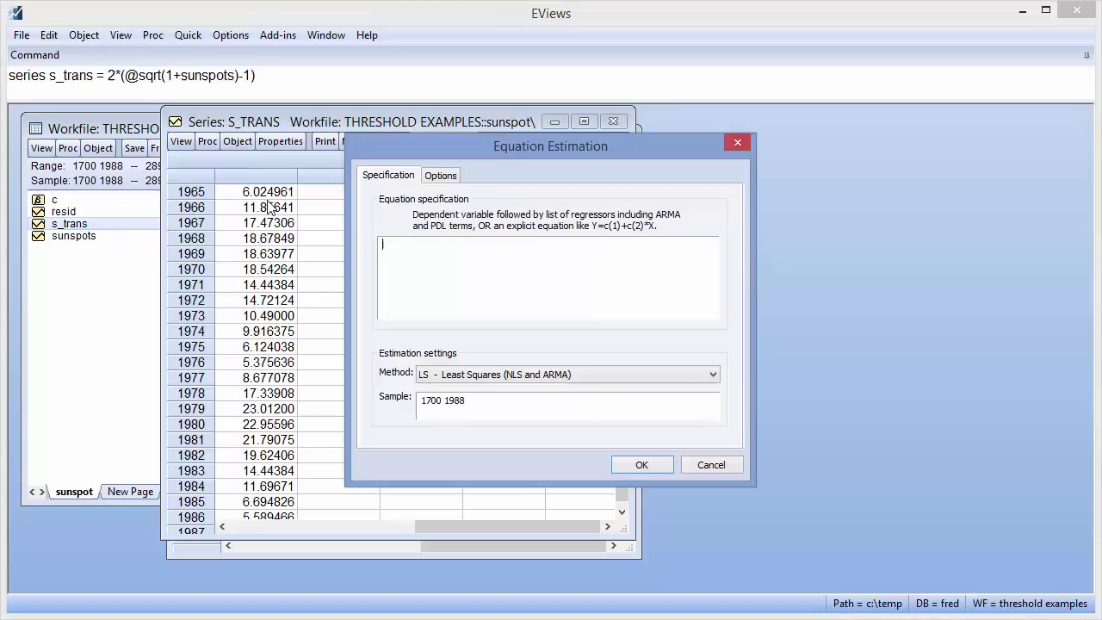
click(458, 376)
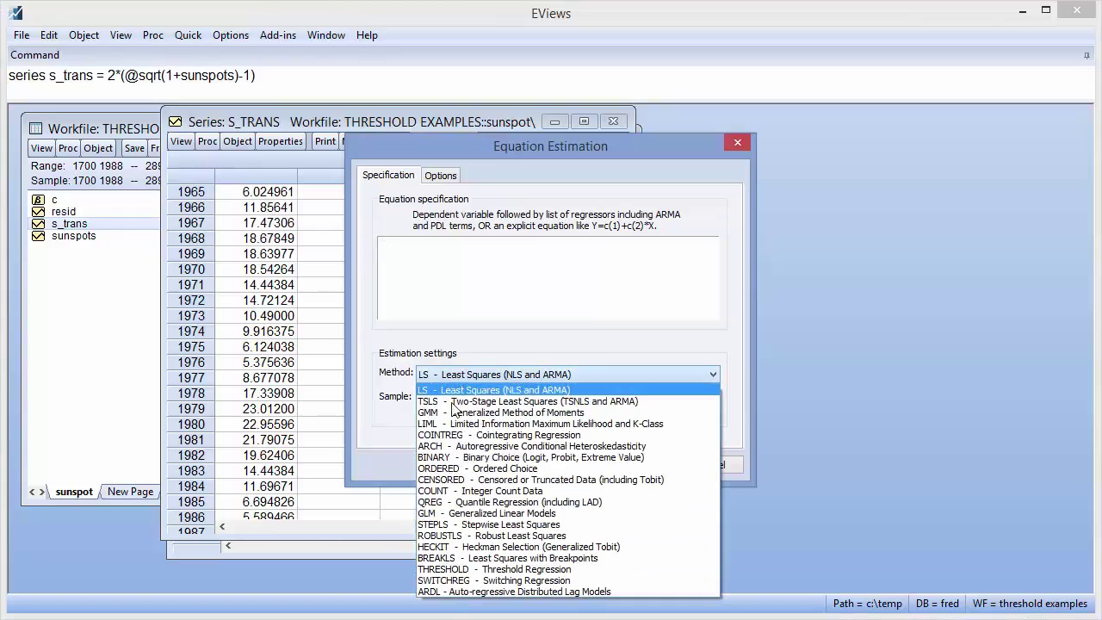
click(464, 568)
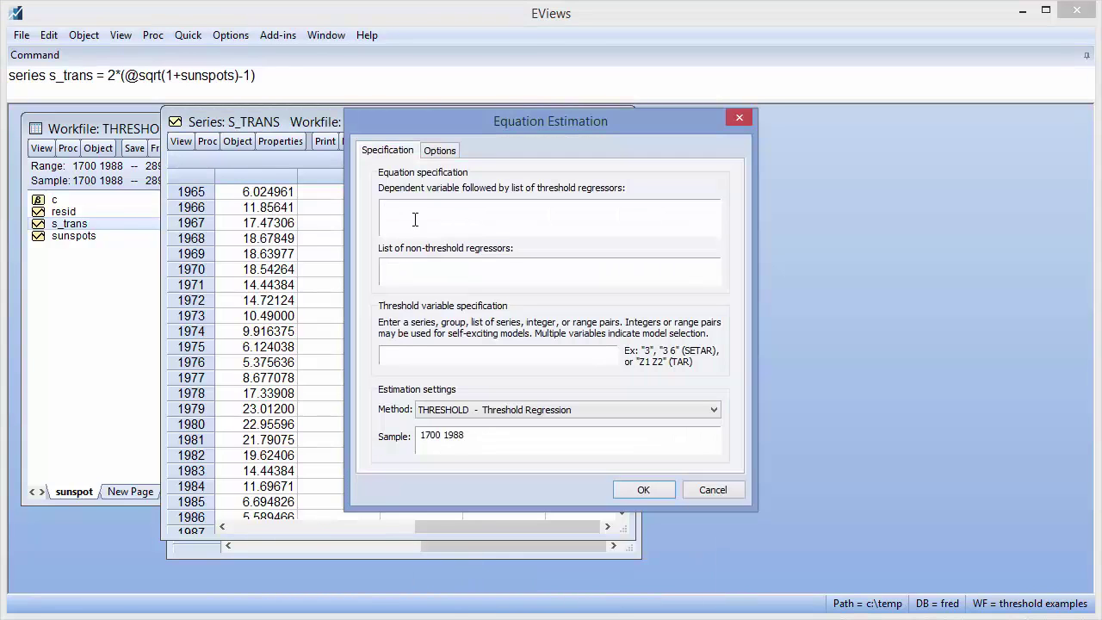
- Estimate s_trans on s_trans(-1 to -11), non-threshold c, and threshold lag 2
text(s_trans s_trans(-1 to -11))
click(425, 266)
text(c)
click(412, 356)
text(2)
click(639, 495)
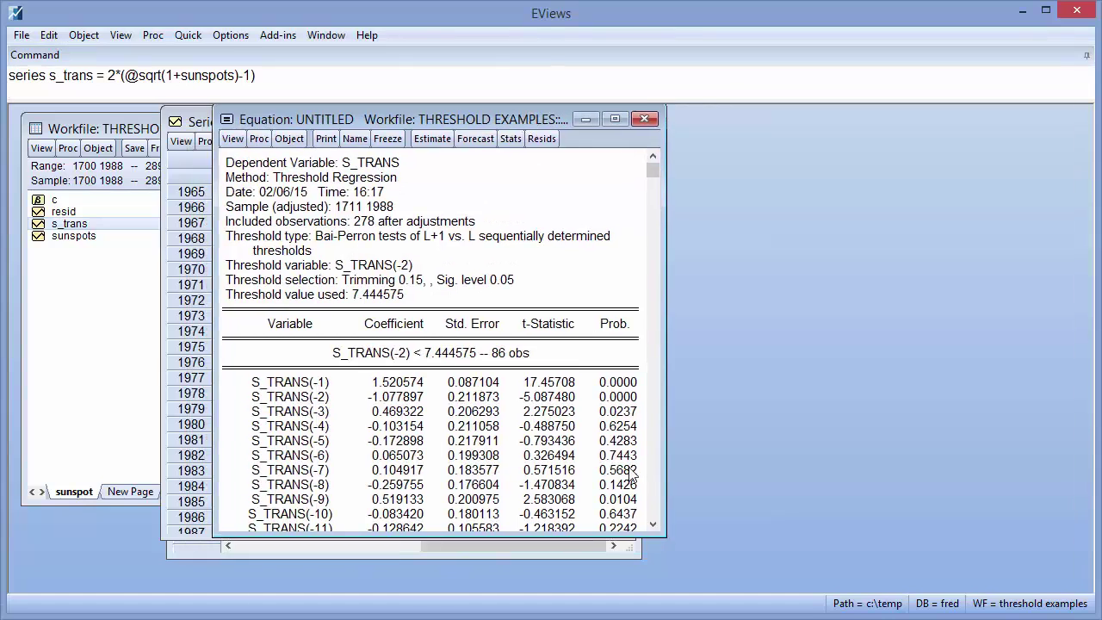
drag(649, 536, 642, 590)
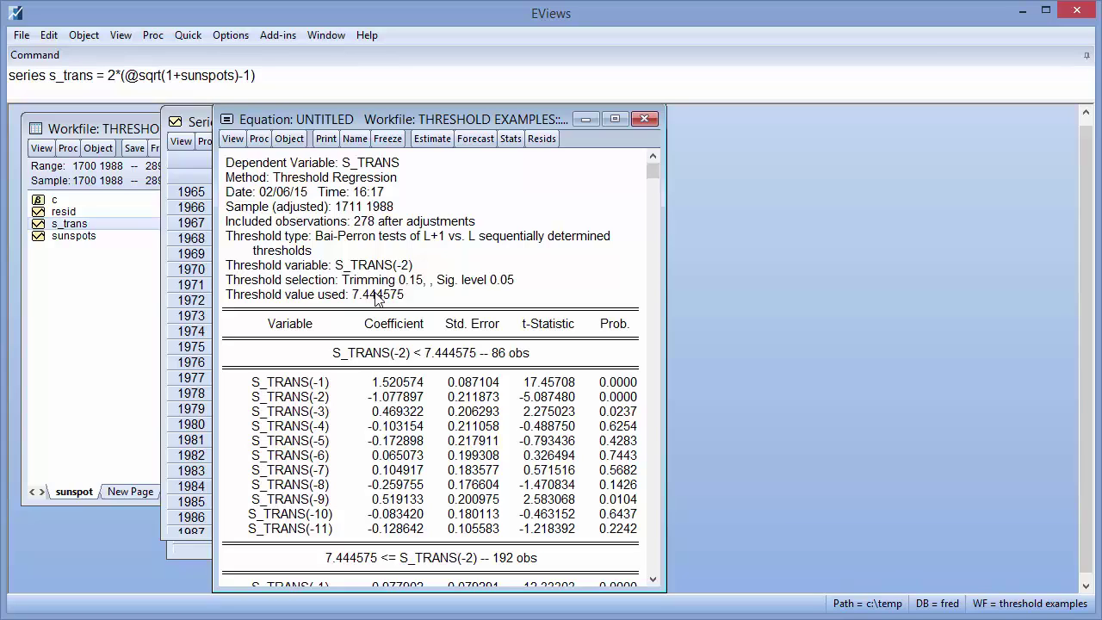
drag(300, 389, 377, 532)
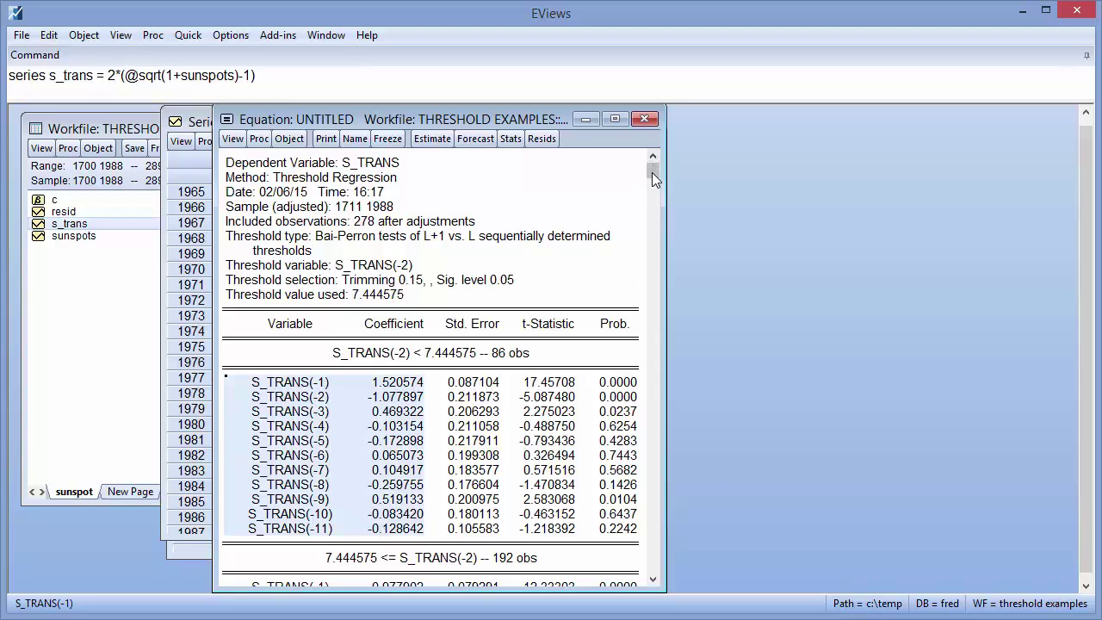
drag(652, 179, 642, 379)
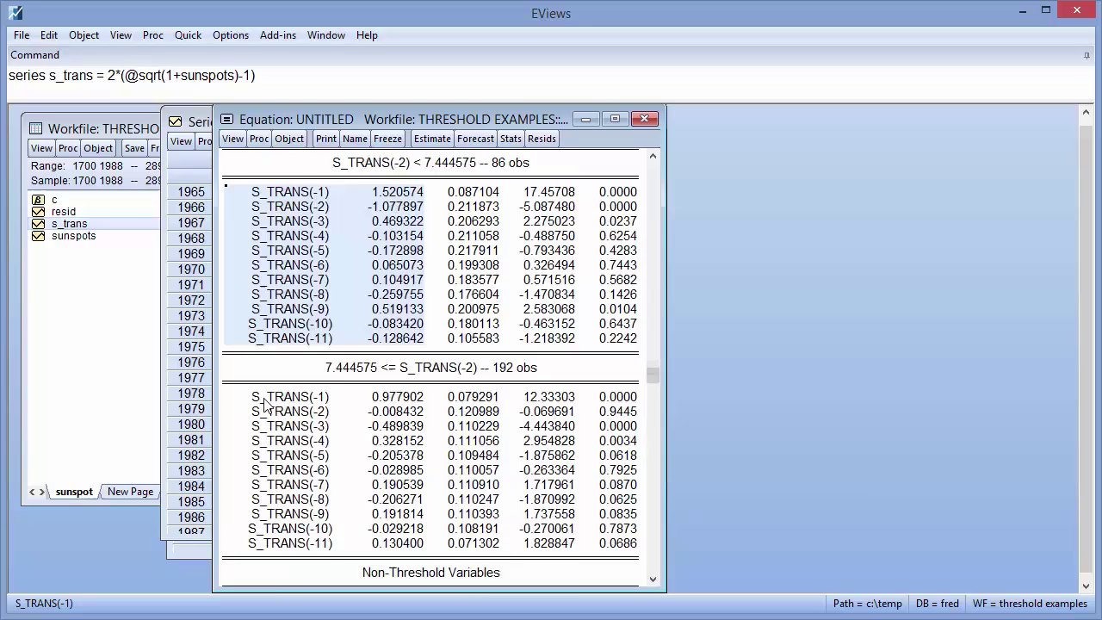
drag(297, 396, 387, 549)
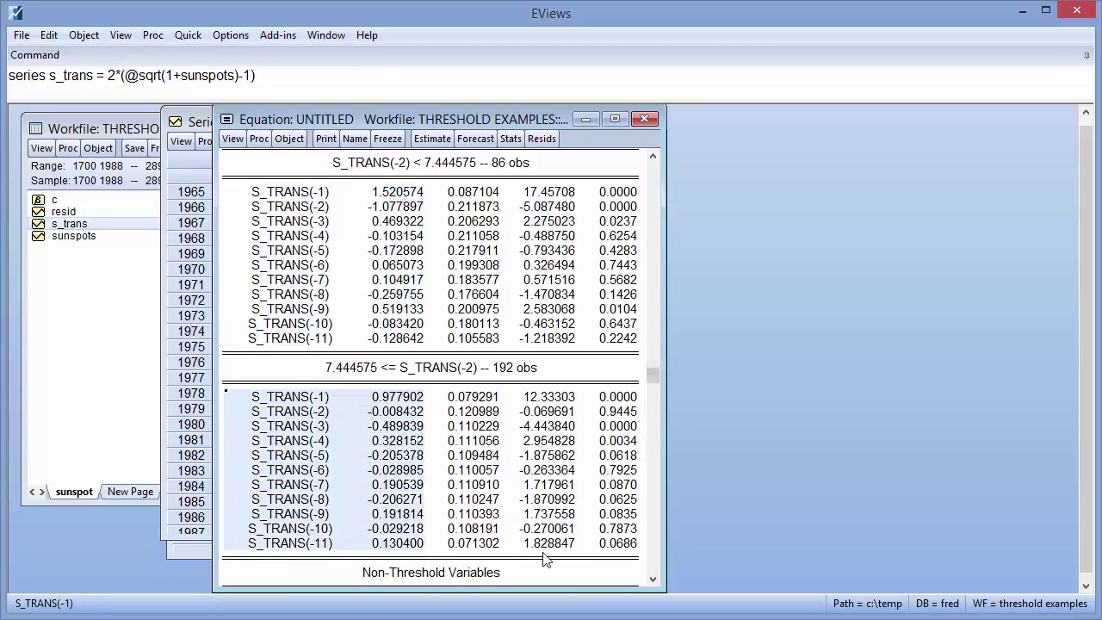
click(653, 579)
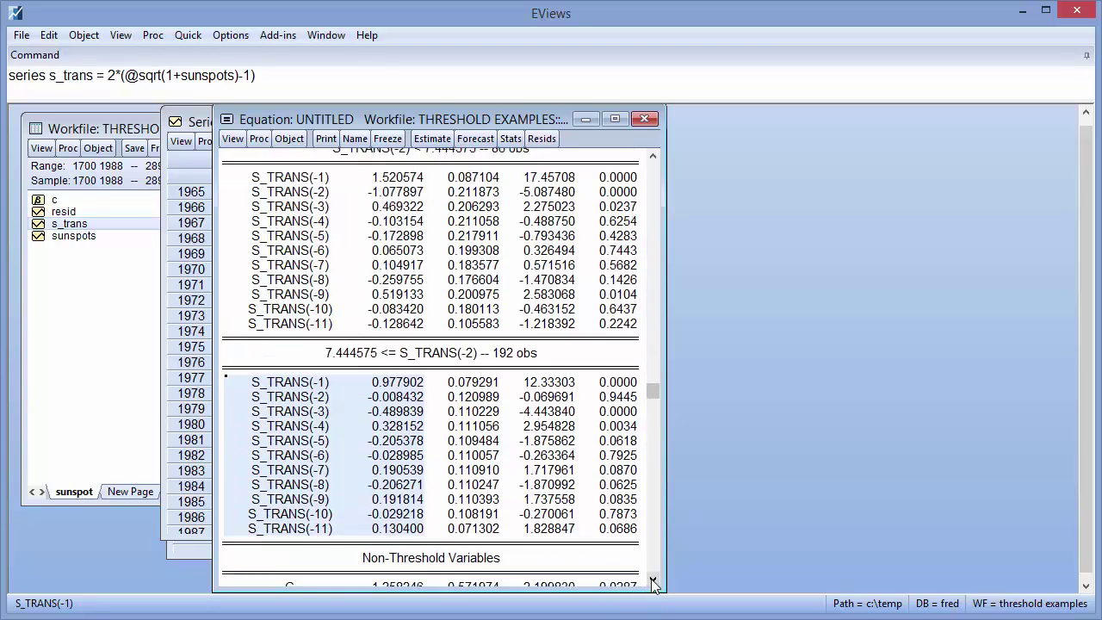
click(653, 579)
click(652, 580)
drag(293, 446, 416, 448)
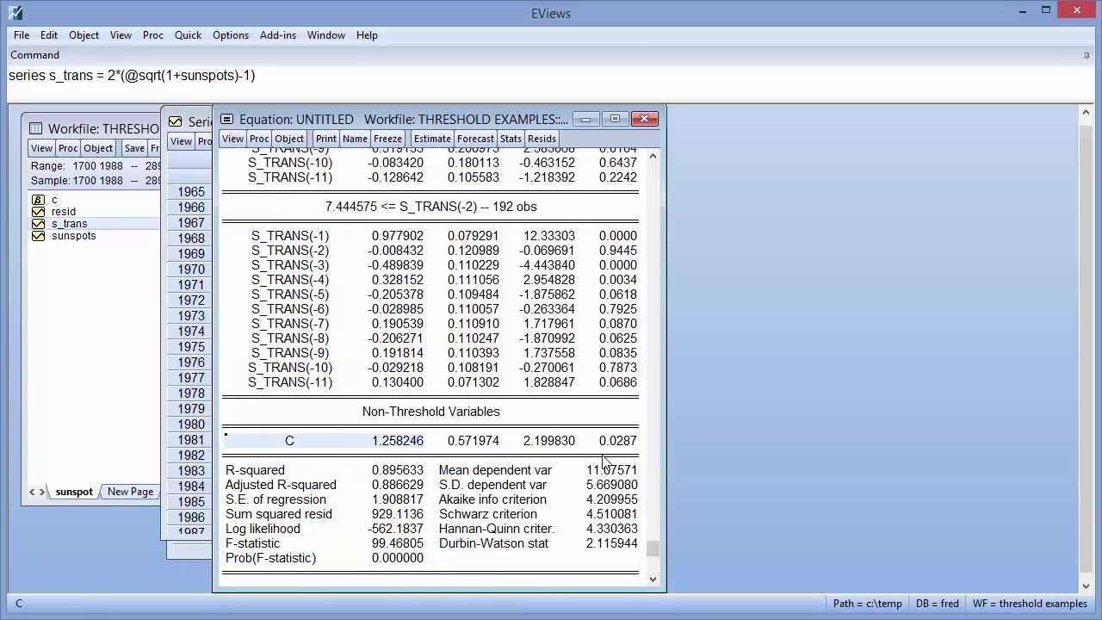
click(400, 470)
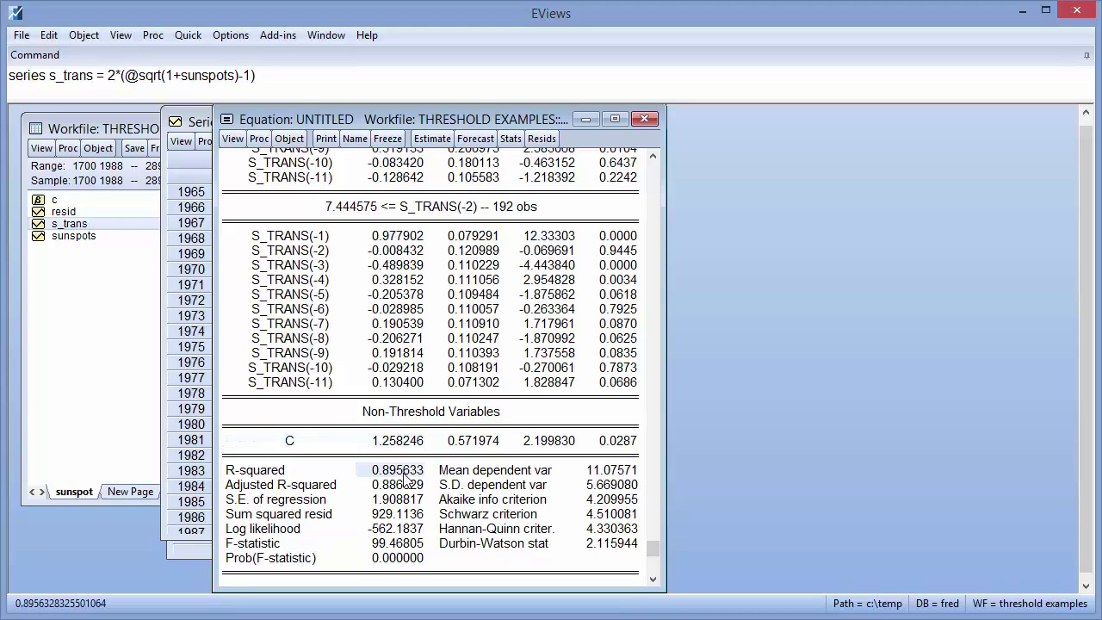
click(404, 545)
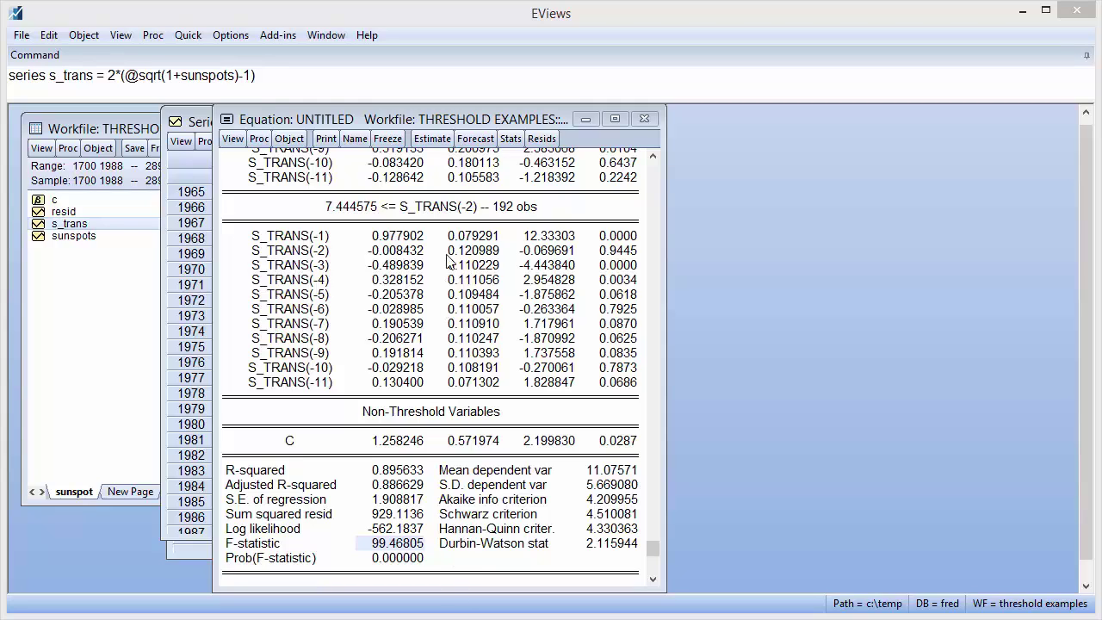
- Re-estimate using Global L thresholds vs. none with maximum 5 thresholds
click(434, 140)
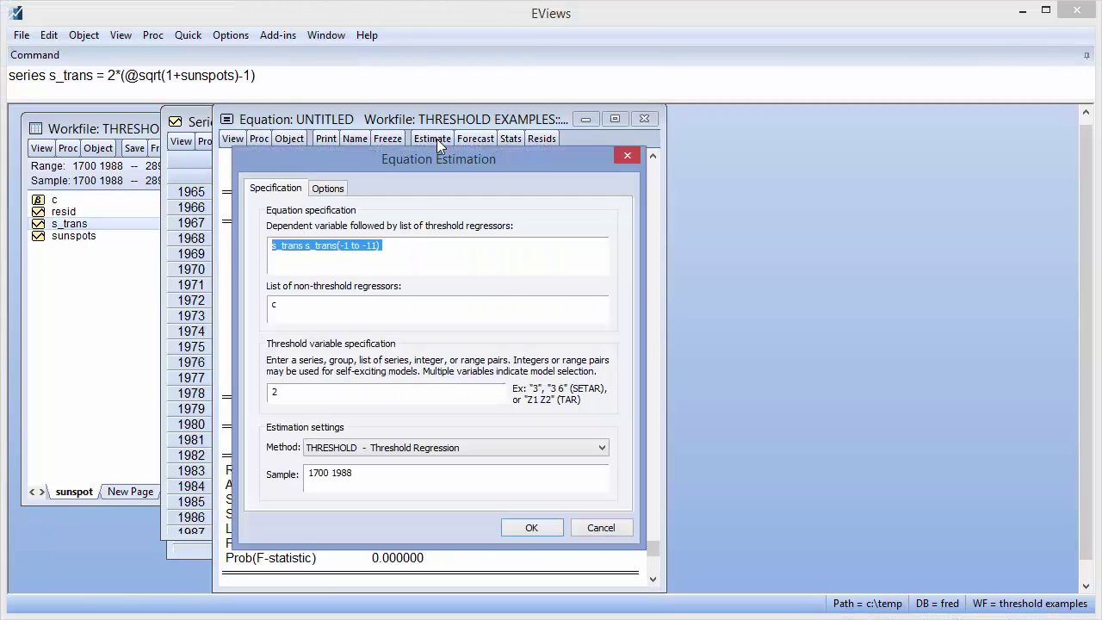
click(329, 189)
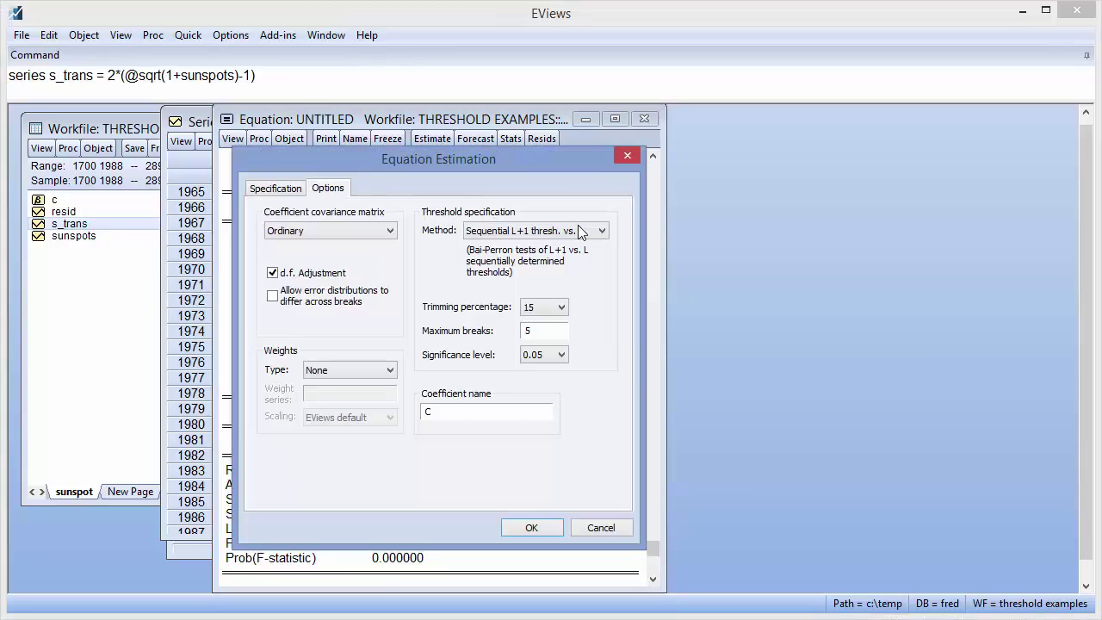
click(601, 232)
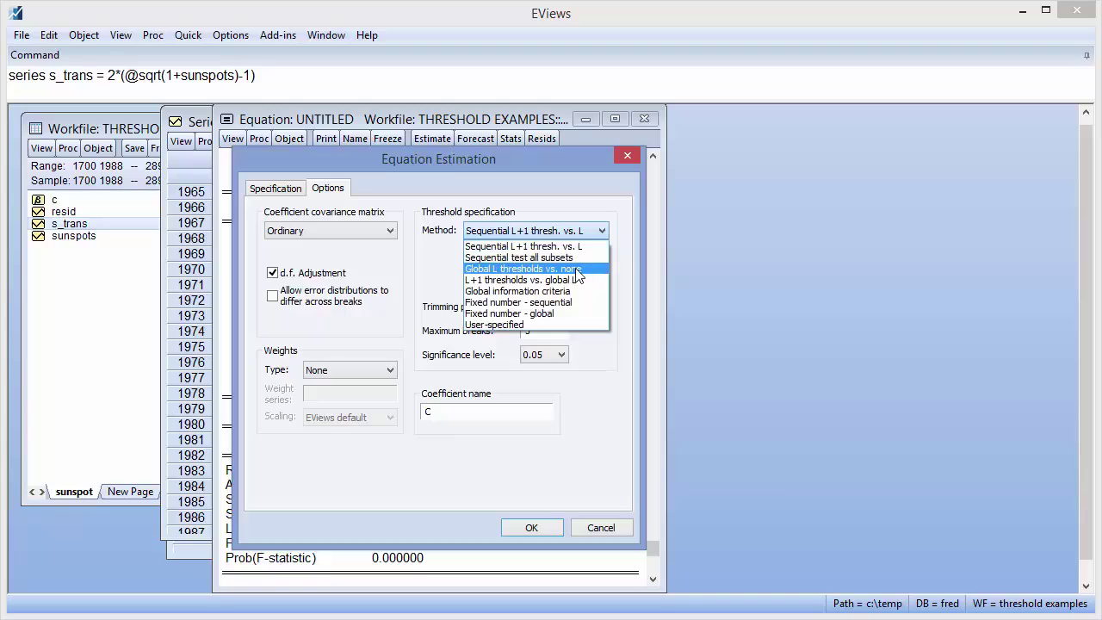
click(577, 273)
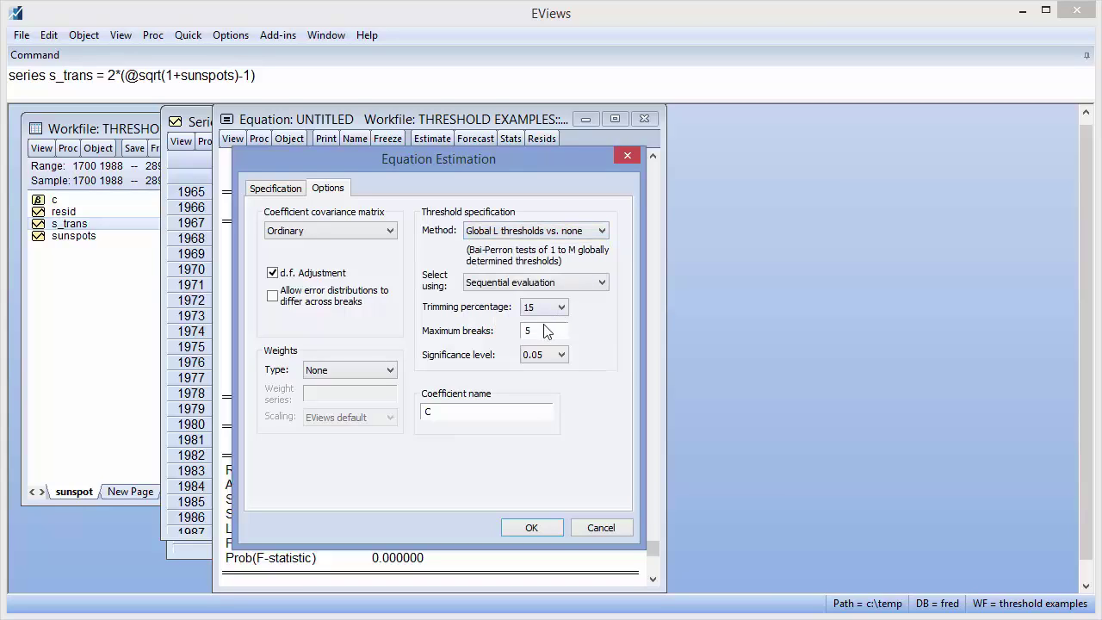
drag(537, 331, 520, 331)
click(542, 530)
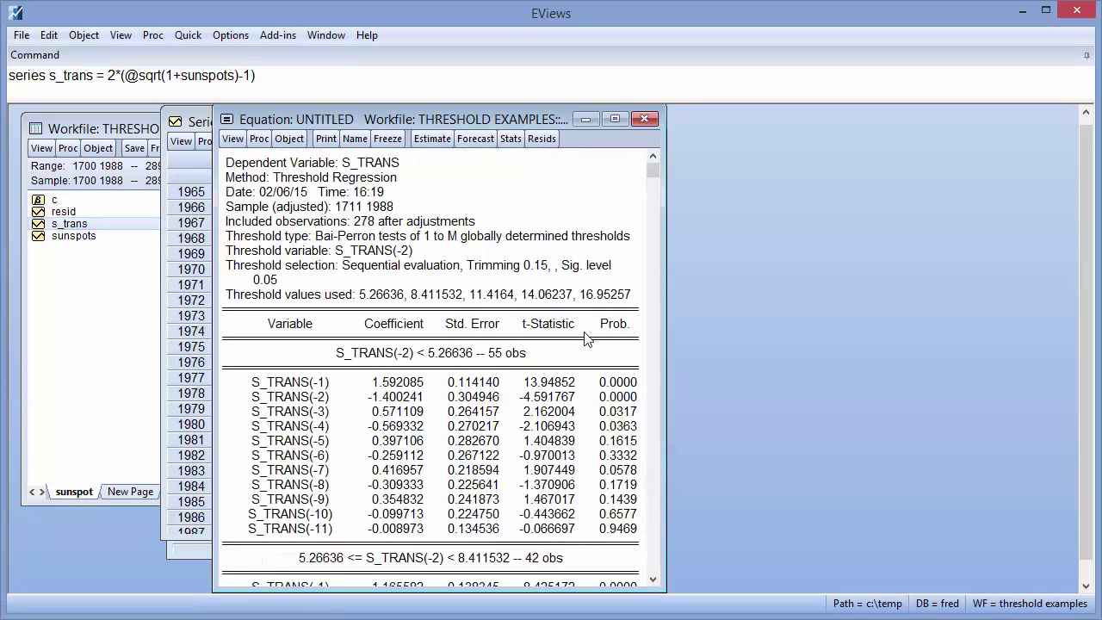
click(329, 298)
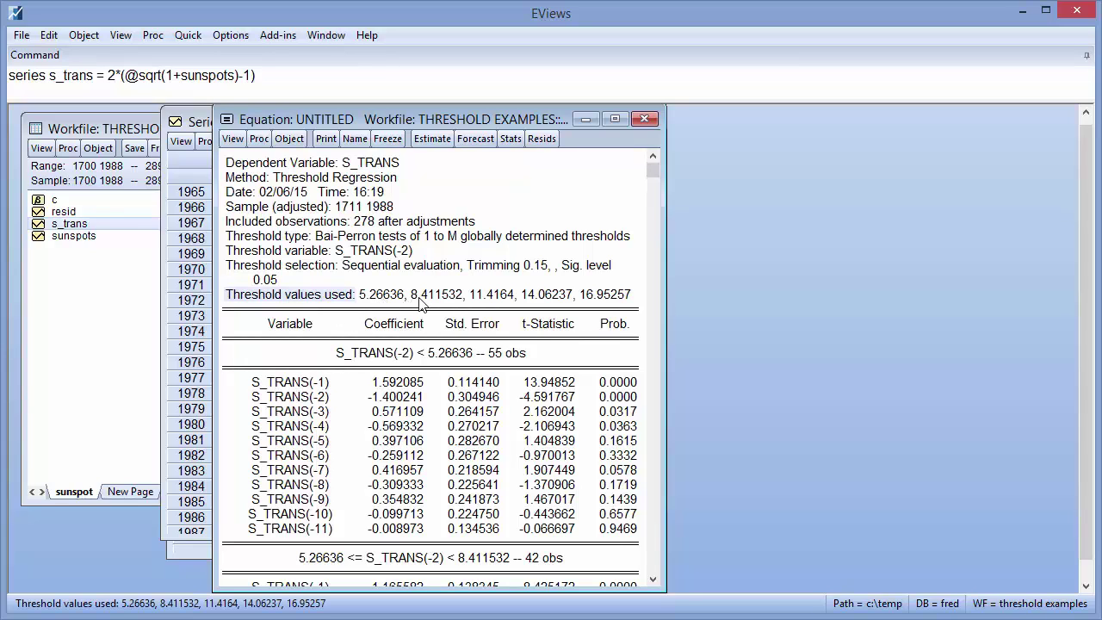
drag(423, 296, 502, 309)
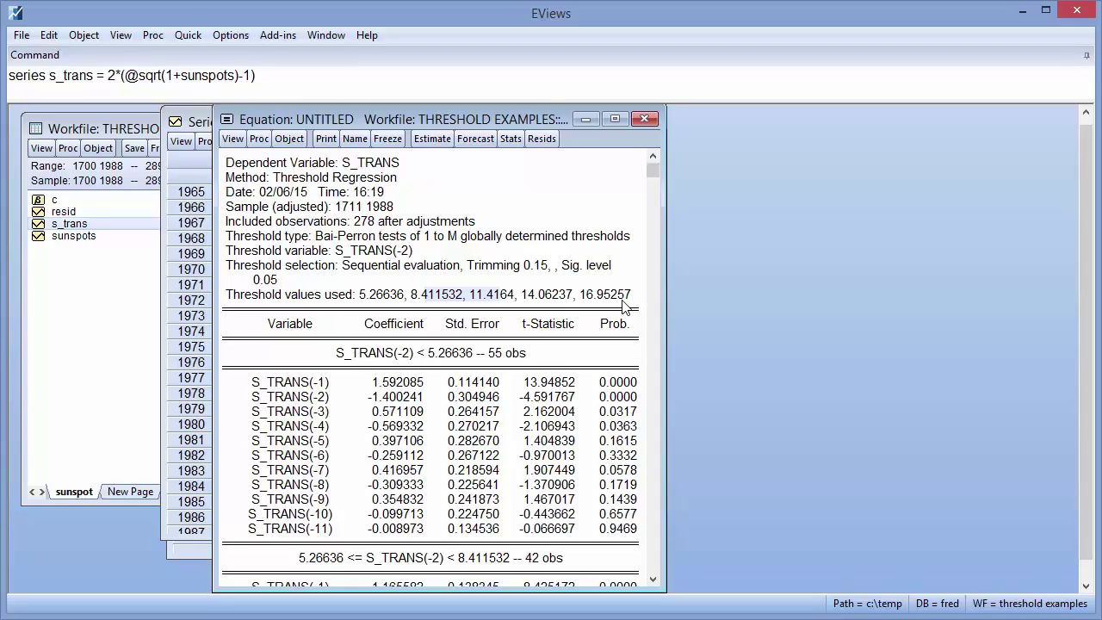
drag(648, 173, 641, 549)
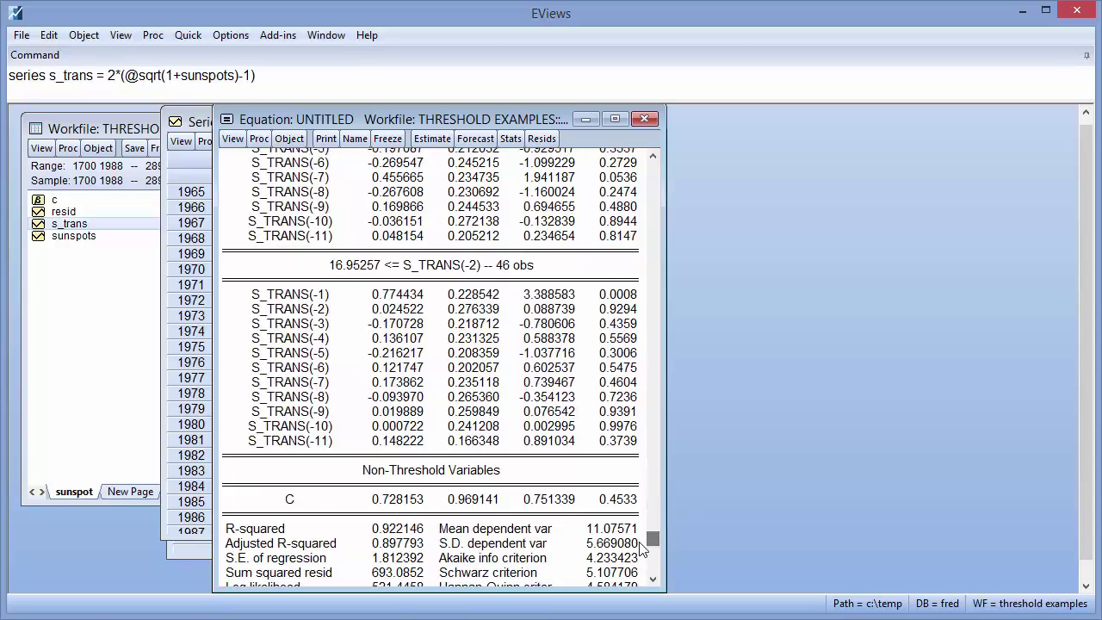
- Re-estimate with candidate threshold lags 3 4 5 6 added after lag 2, selecting S_TRANS(-5)
click(432, 138)
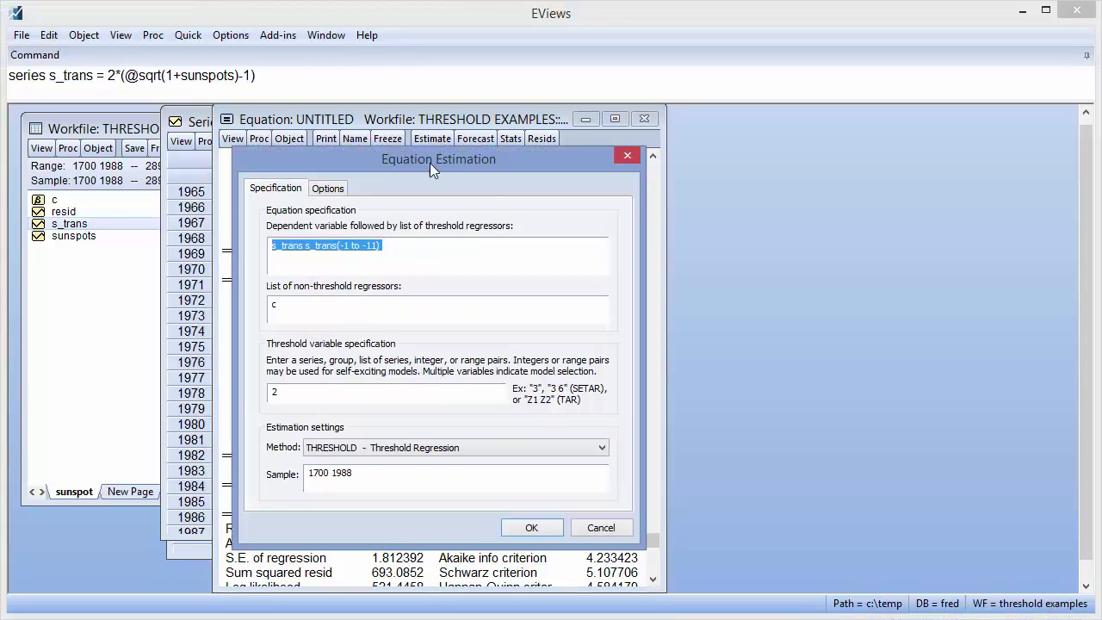
click(302, 393)
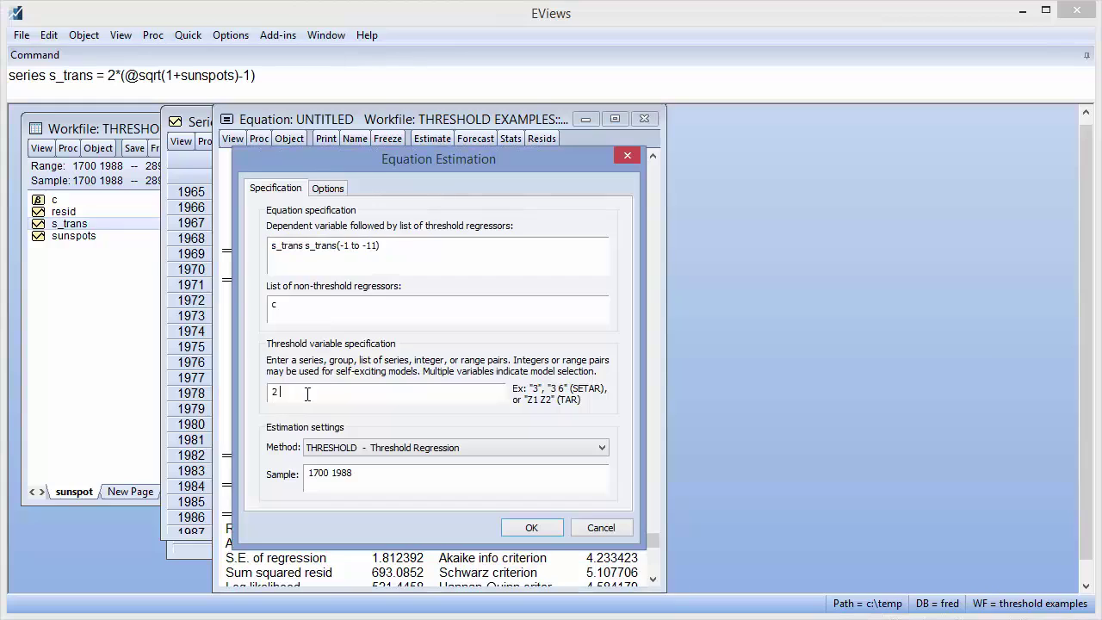
text(3 4 5 6 7)
click(540, 527)
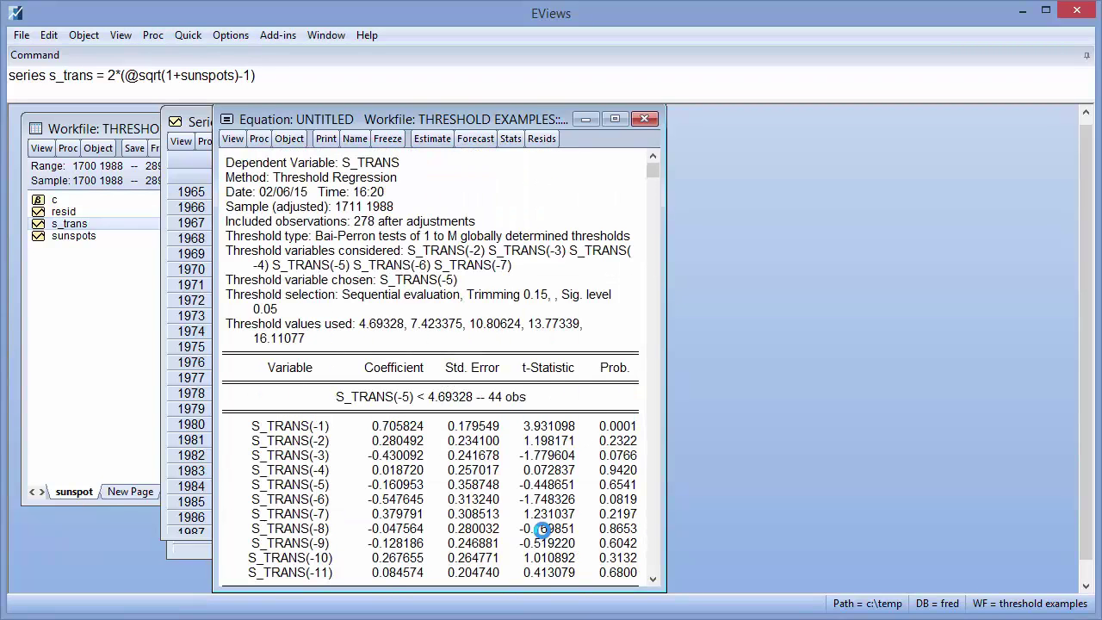
- Show the Model Selection Summary options for the chosen S_TRANS(-5) threshold variable
click(449, 286)
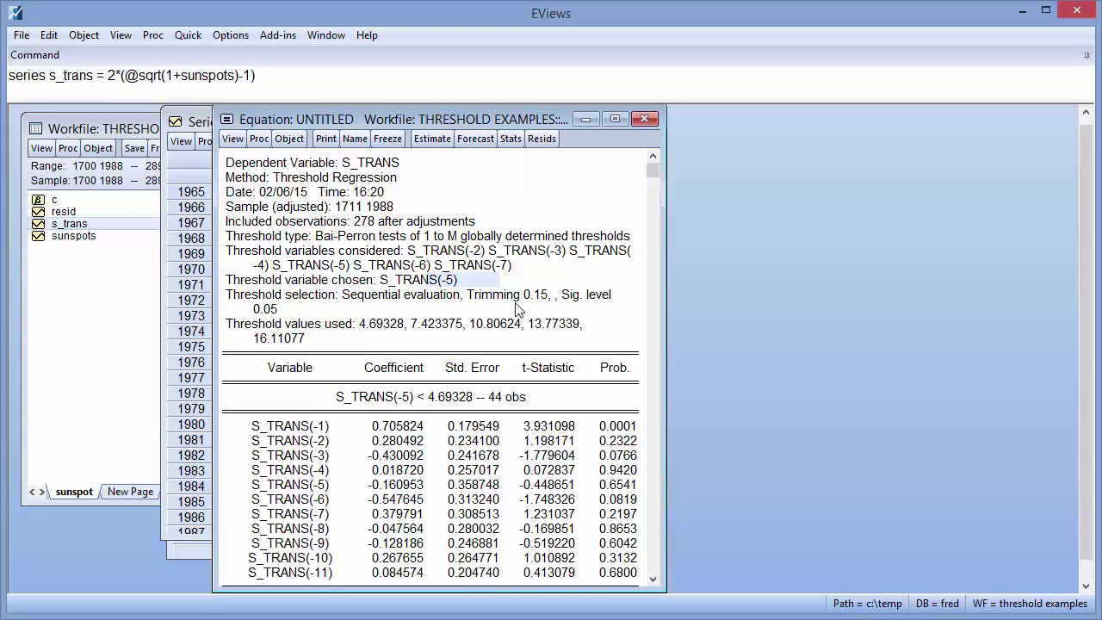
click(232, 140)
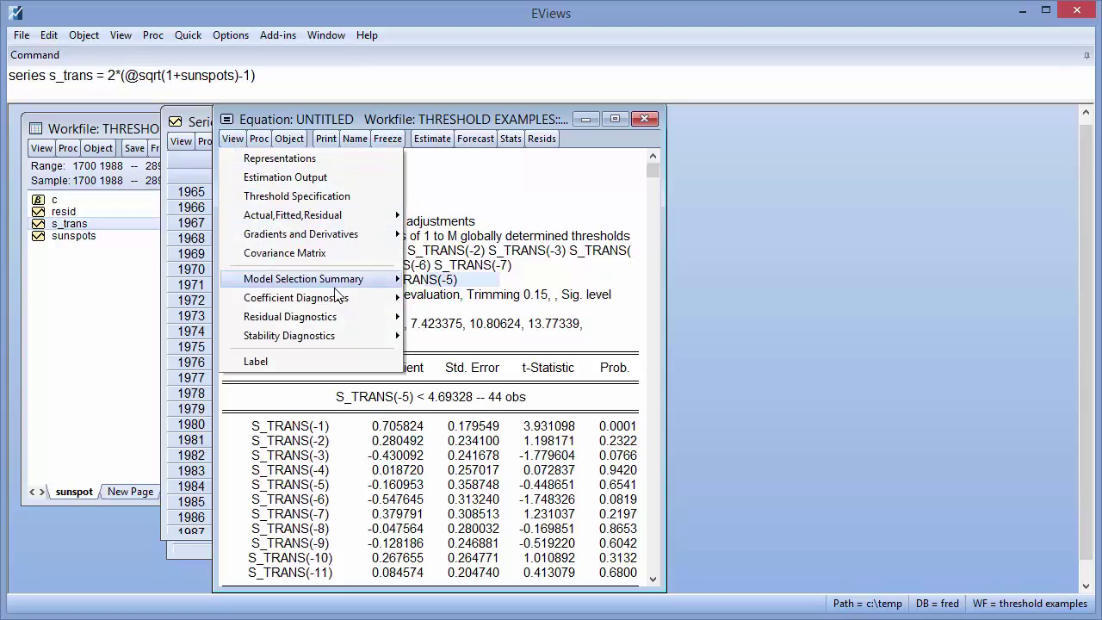